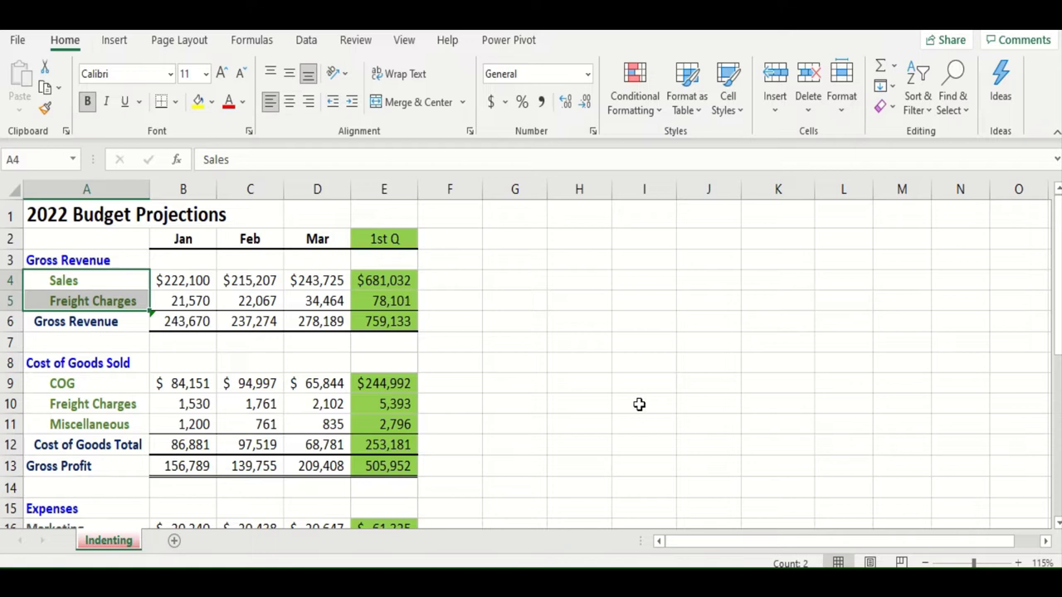
Indent the Marketing through Water labels in A16:A29 so they end at one indent level.
drag(72, 384, 76, 437)
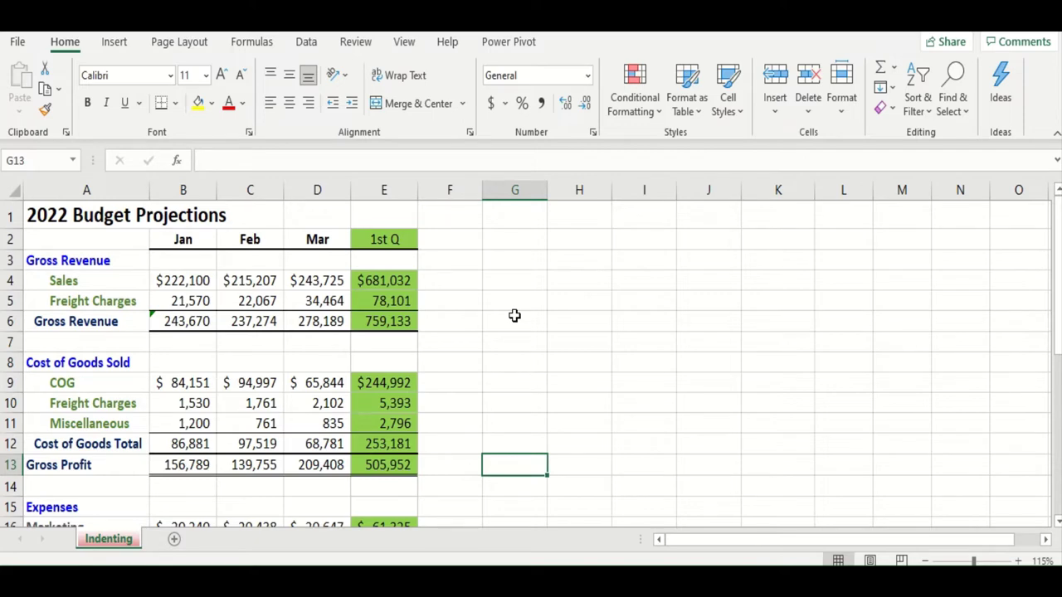
scroll(514, 316, down, 3)
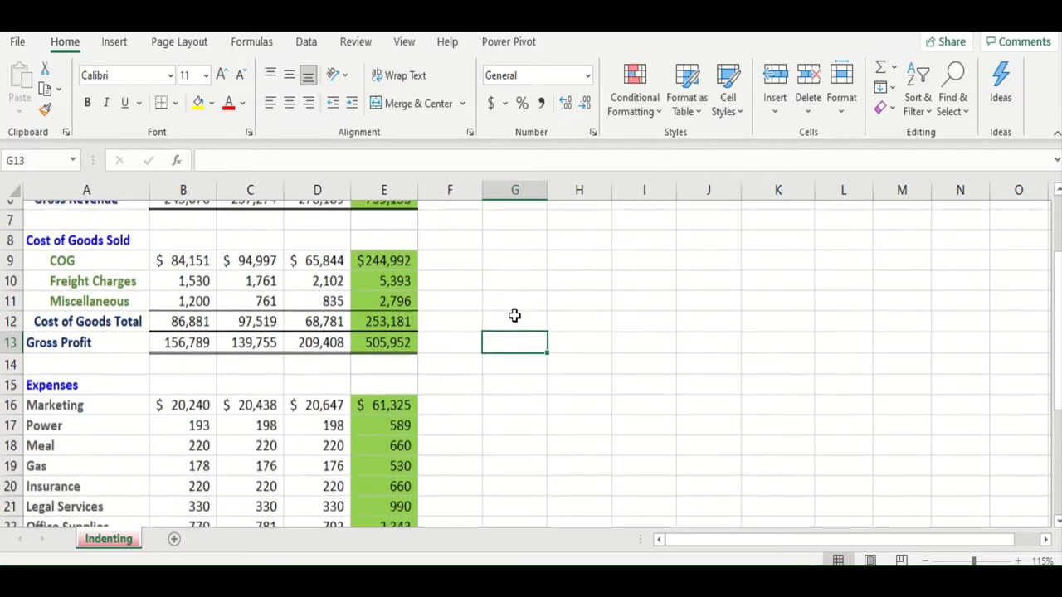
drag(94, 334, 80, 472)
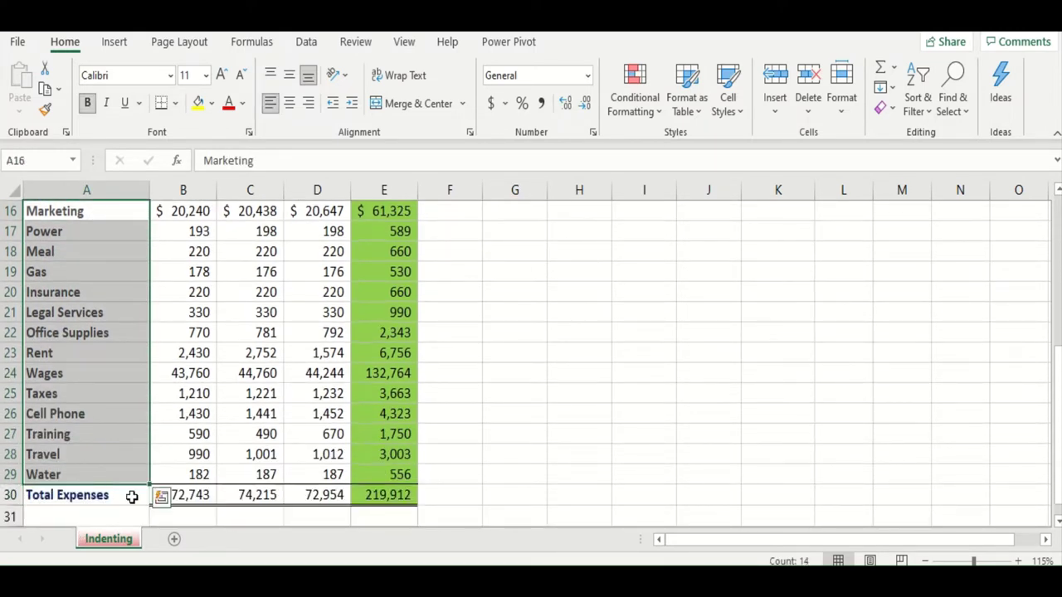
click(352, 104)
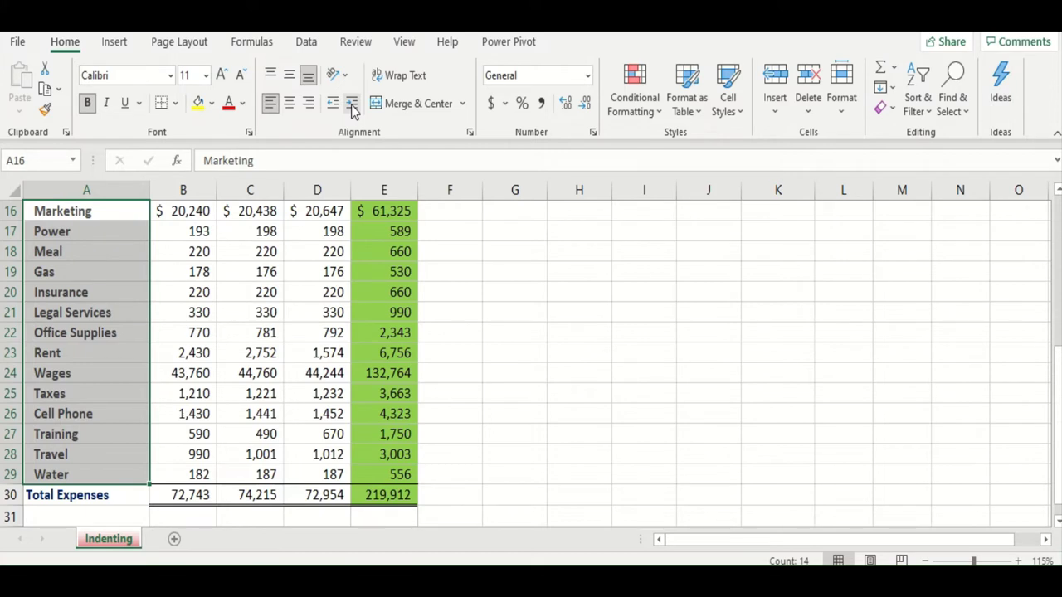
click(351, 104)
click(352, 105)
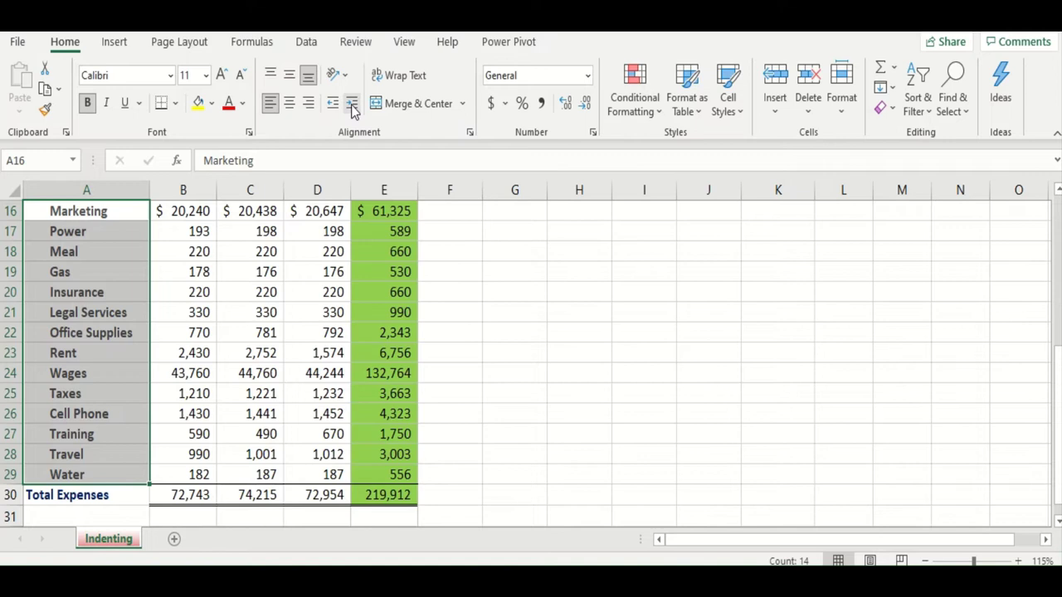
click(331, 106)
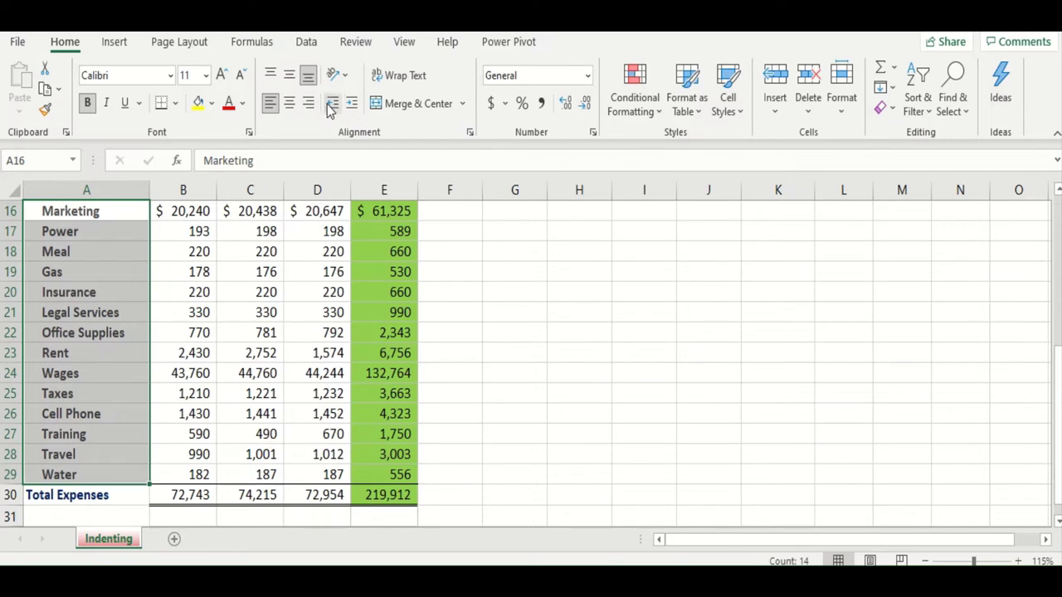
click(331, 106)
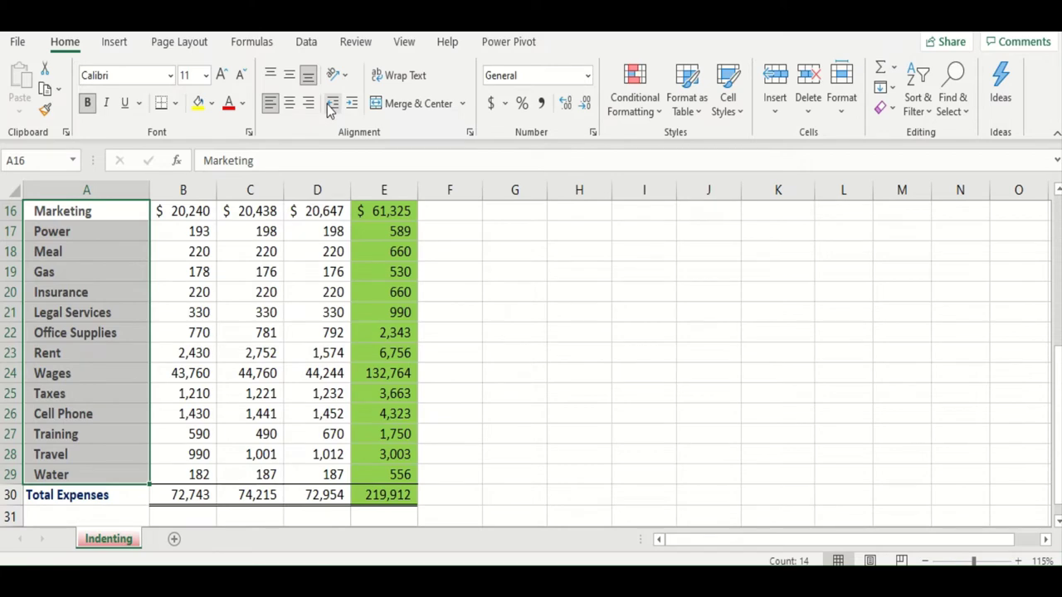
click(538, 311)
scroll(500, 329, up, 3)
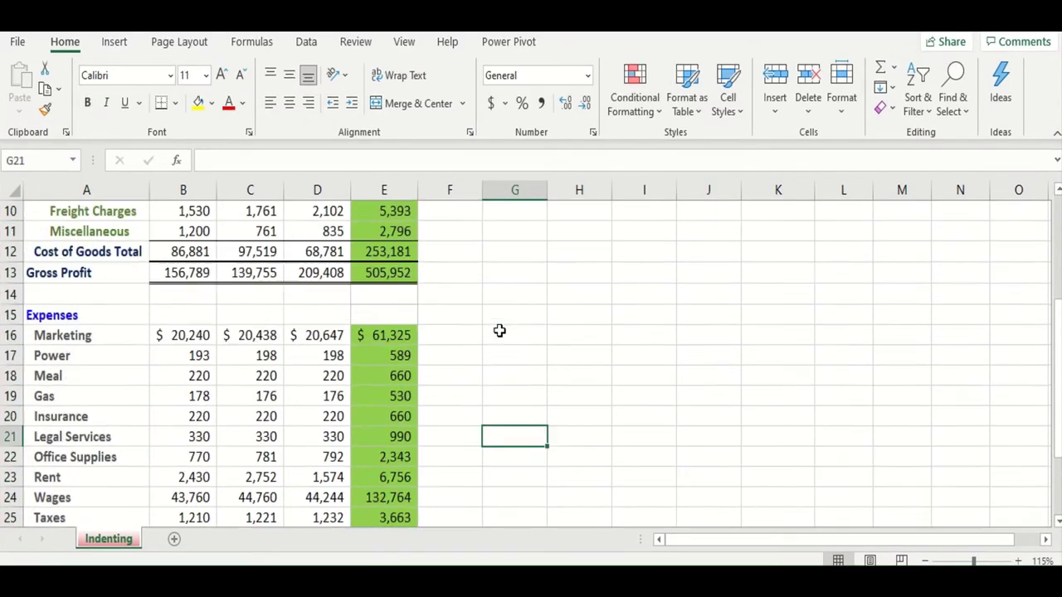
scroll(500, 331, up, 2)
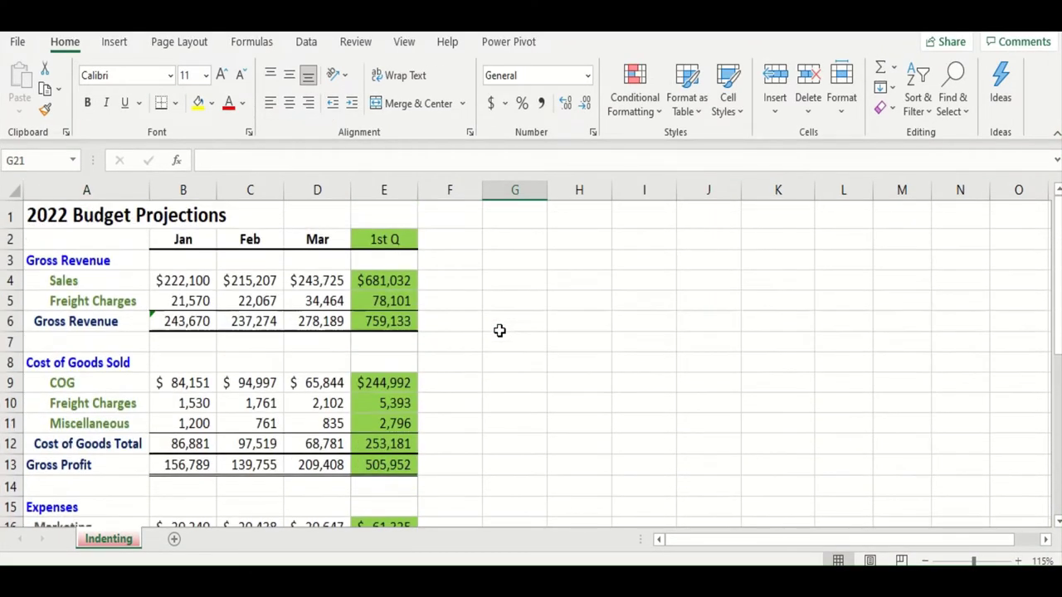
drag(73, 280, 75, 307)
click(73, 321)
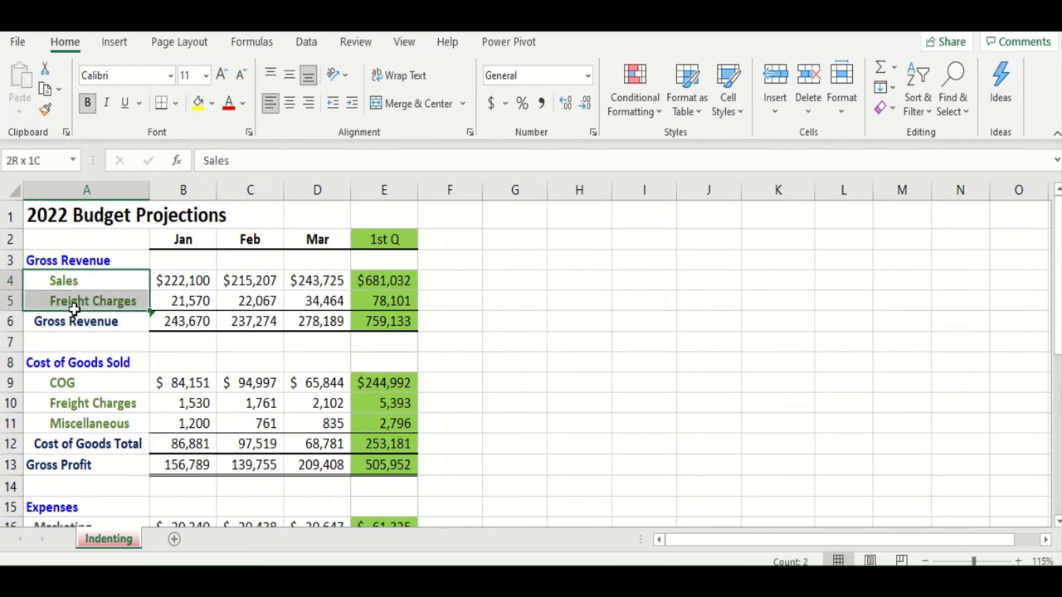
click(331, 105)
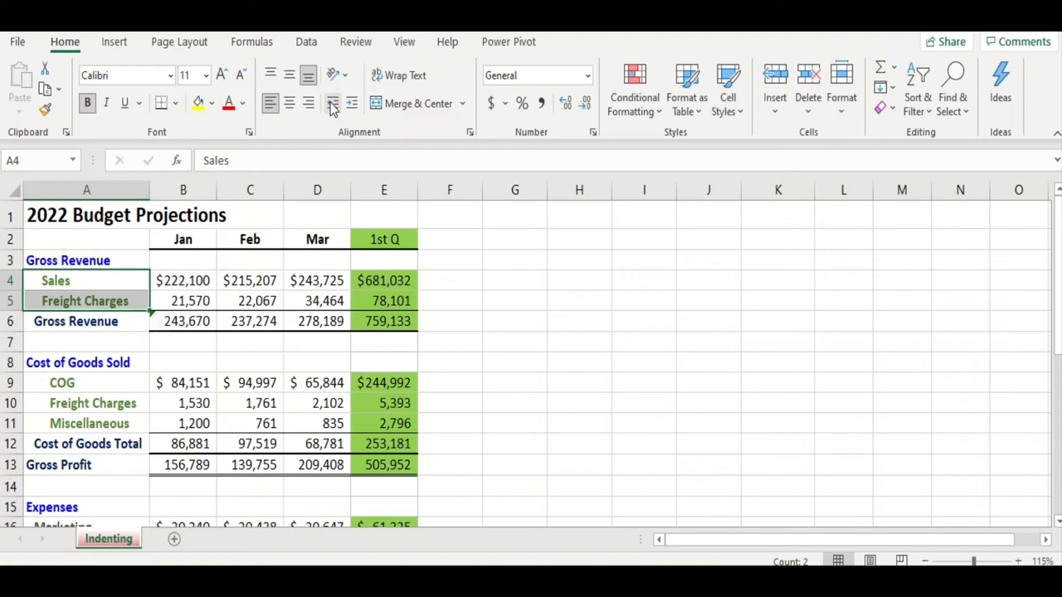
click(331, 104)
click(353, 104)
click(352, 102)
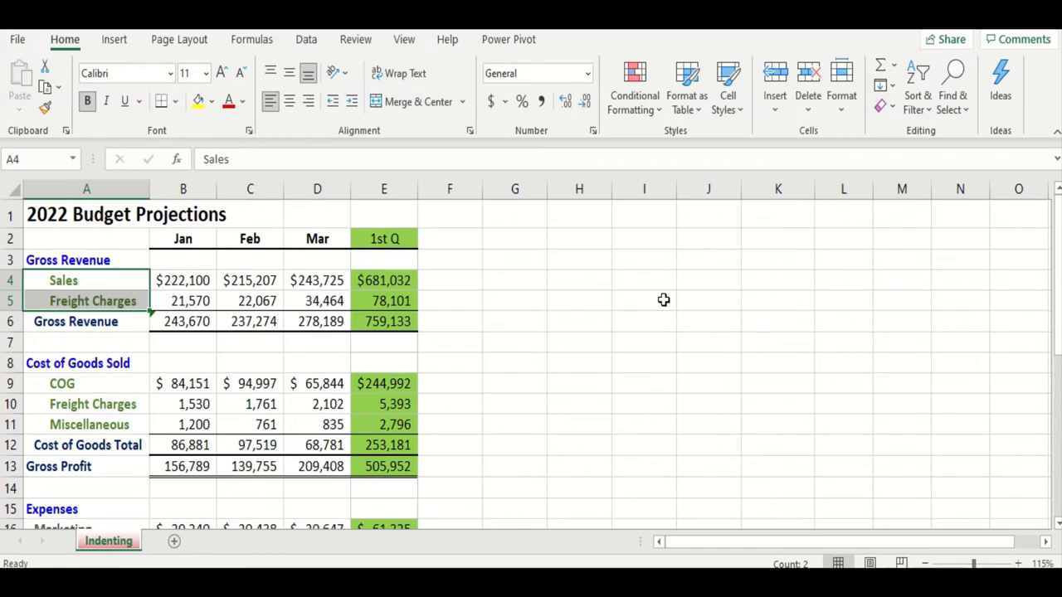
Widen columns B–D (Jan, Feb, Mar) together to one matching, much wider width.
drag(183, 189, 308, 189)
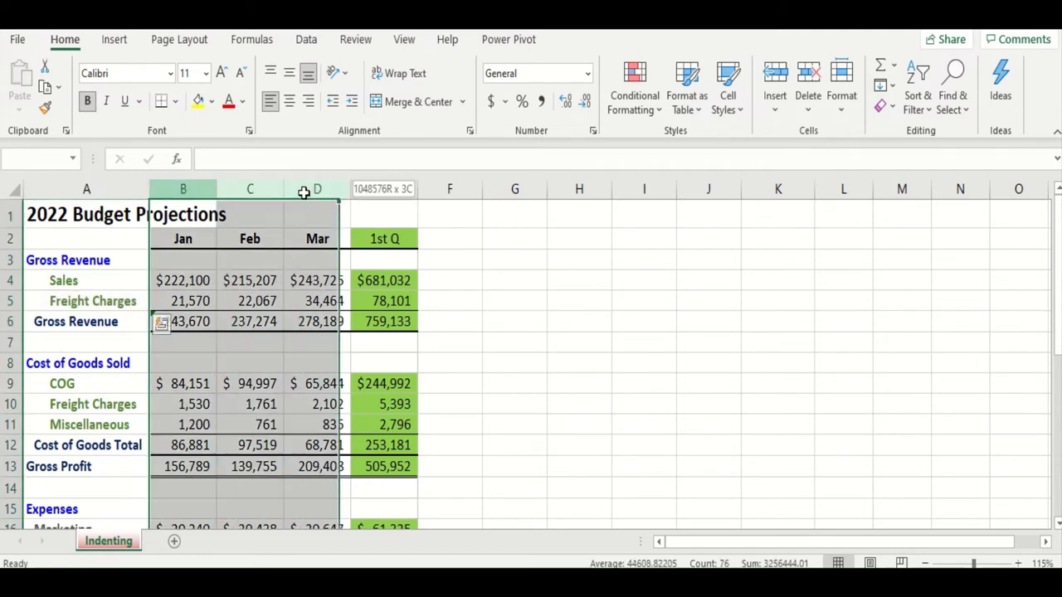
drag(215, 190, 290, 203)
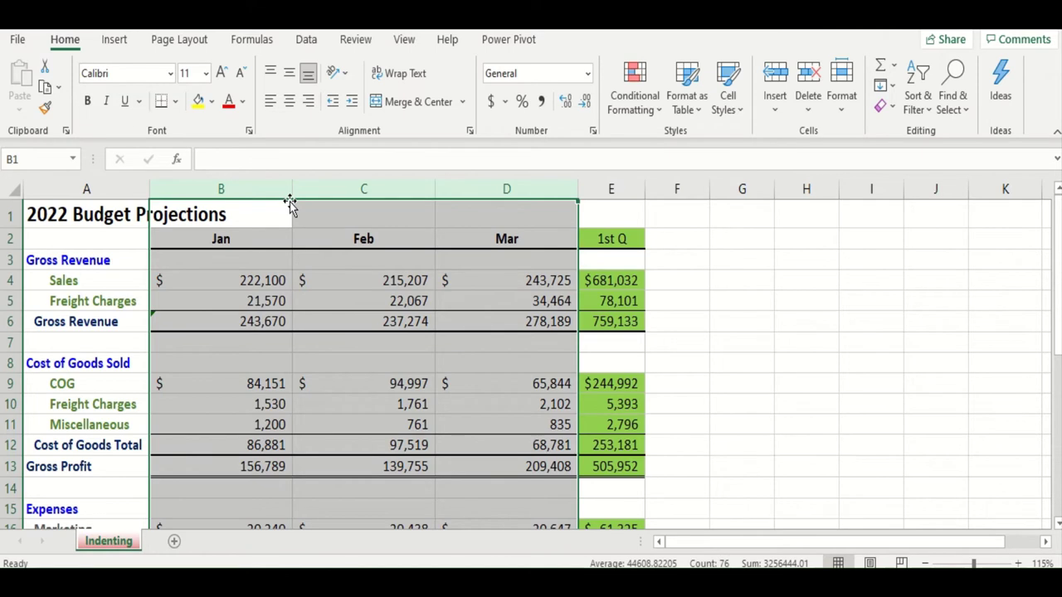
drag(253, 284, 504, 292)
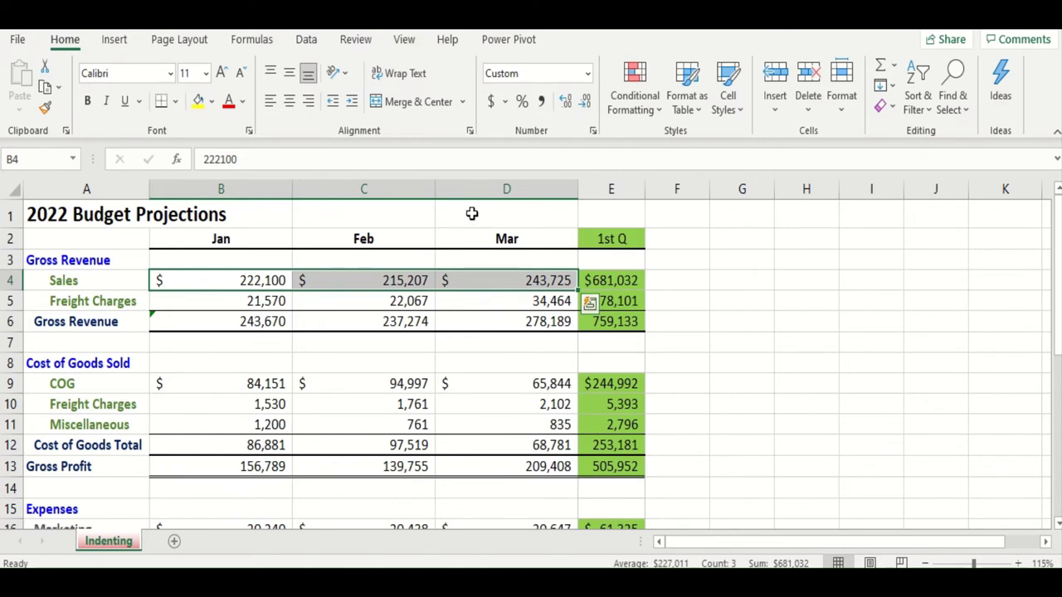
Indent the Jan–Mar Sales amounts in B4:D4 so they settle at one indent level.
click(350, 101)
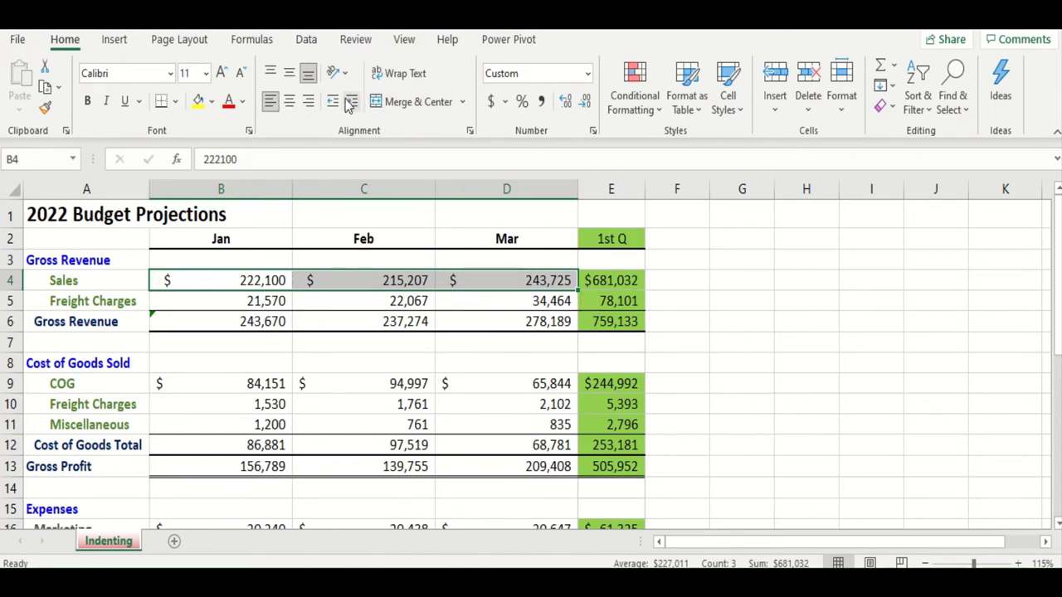
click(350, 101)
click(350, 101)
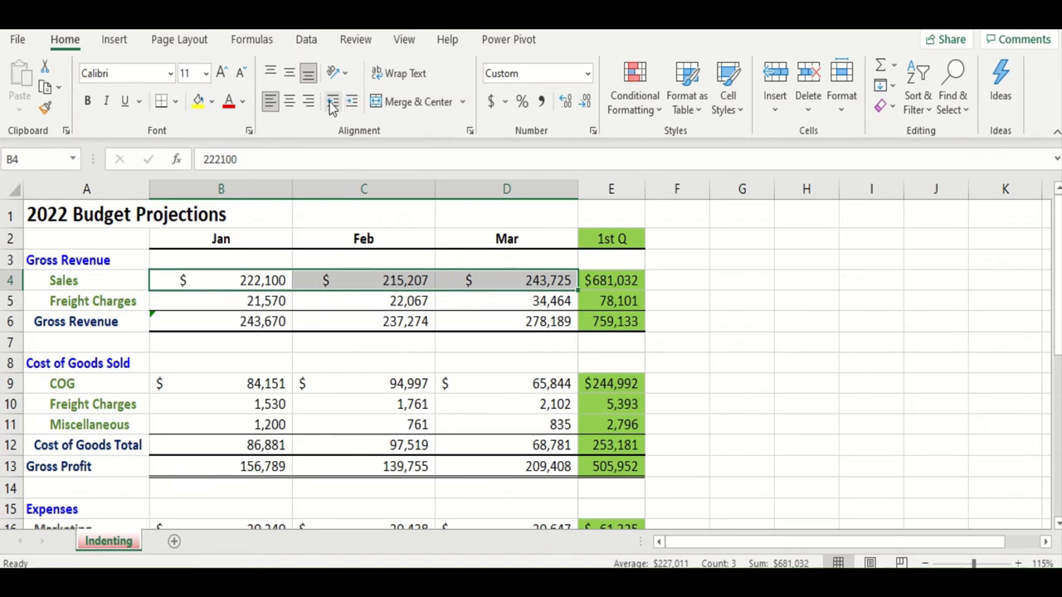
click(332, 104)
click(331, 104)
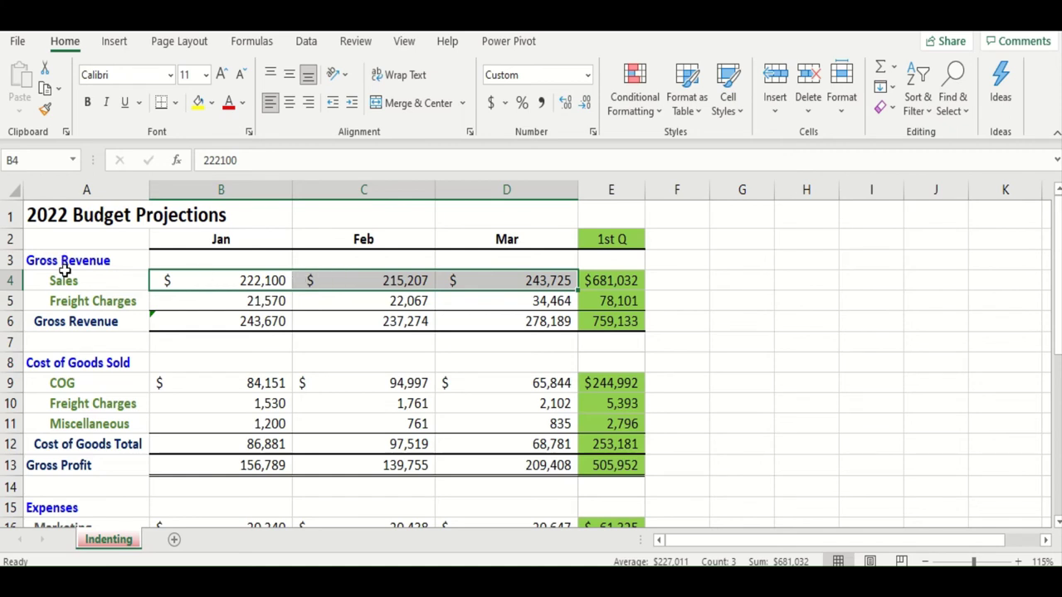
drag(63, 280, 69, 311)
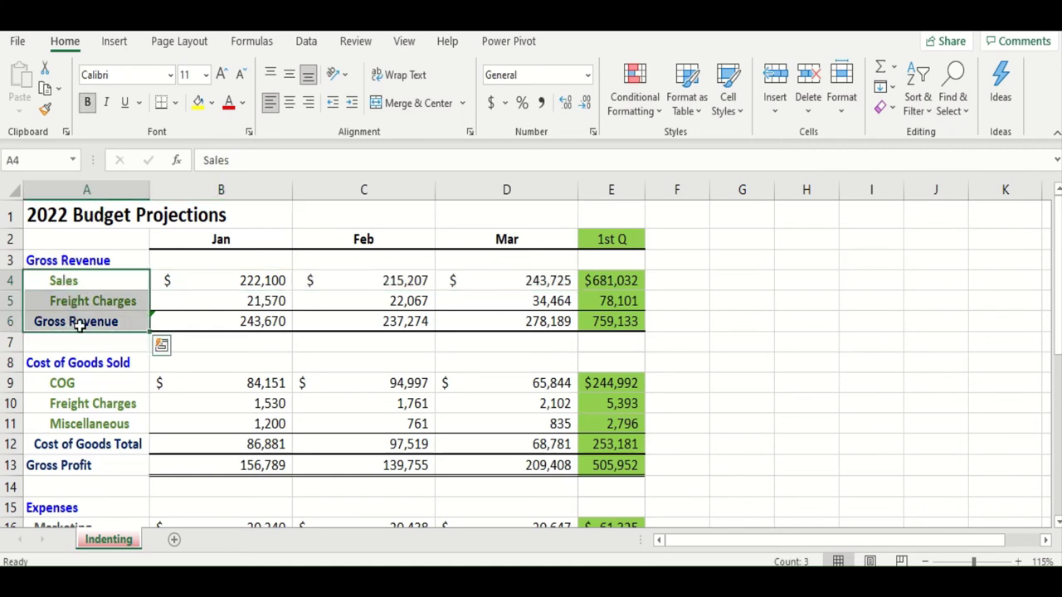
scroll(90, 344, down, 2)
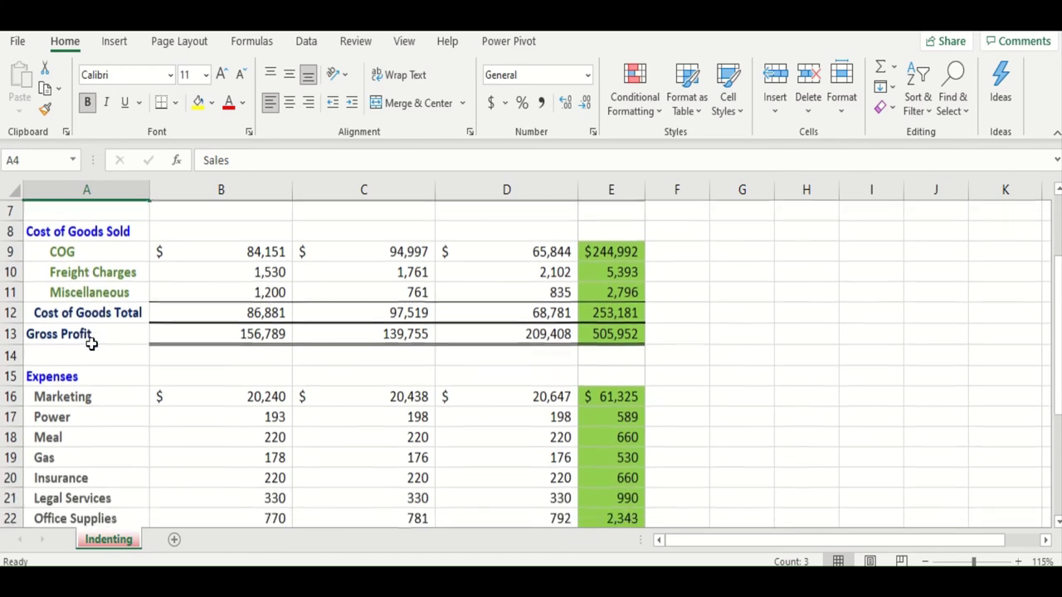
drag(83, 395, 100, 495)
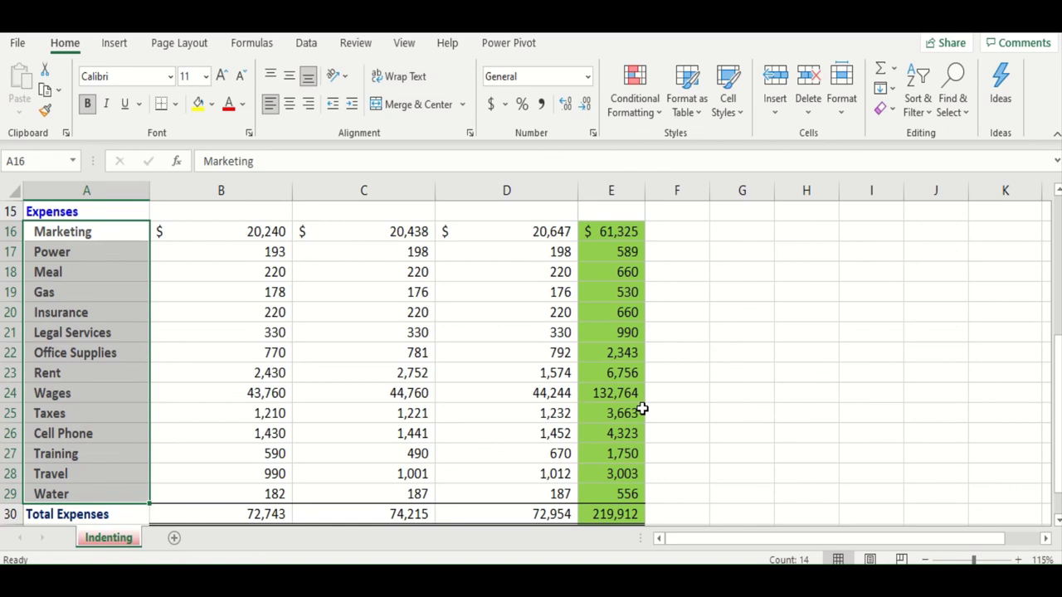
click(642, 409)
scroll(642, 409, up, 5)
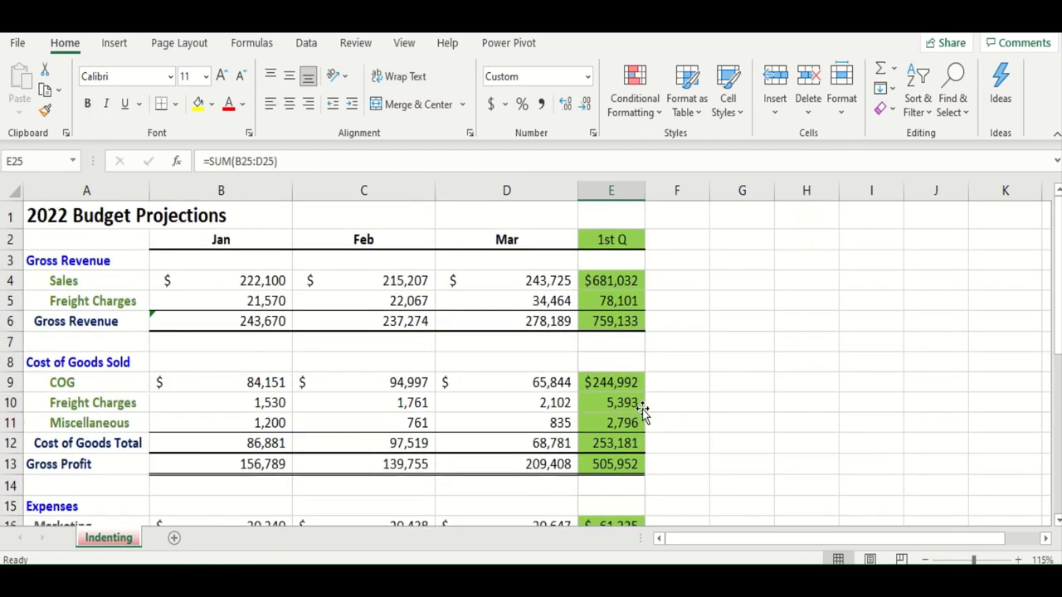